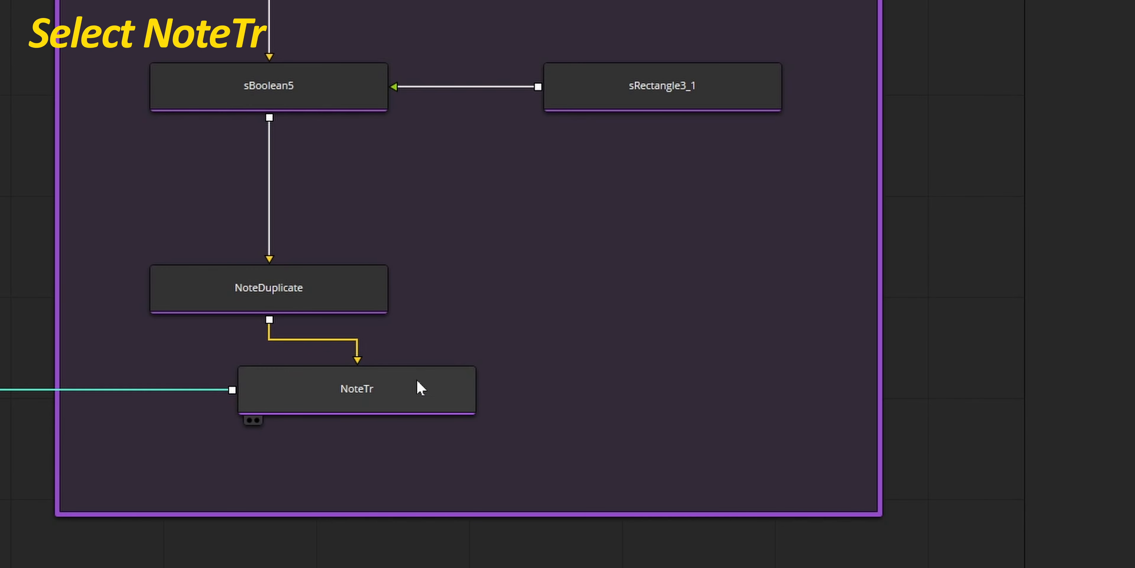
Add the expression iif(ControlCenter.Dial_Ctrl > 0.7, 0.5, 0) to NoteTr's X Size and test it by changing Dial-Ctrl.
{"action": "left_click", "coordinate": [402, 393]}
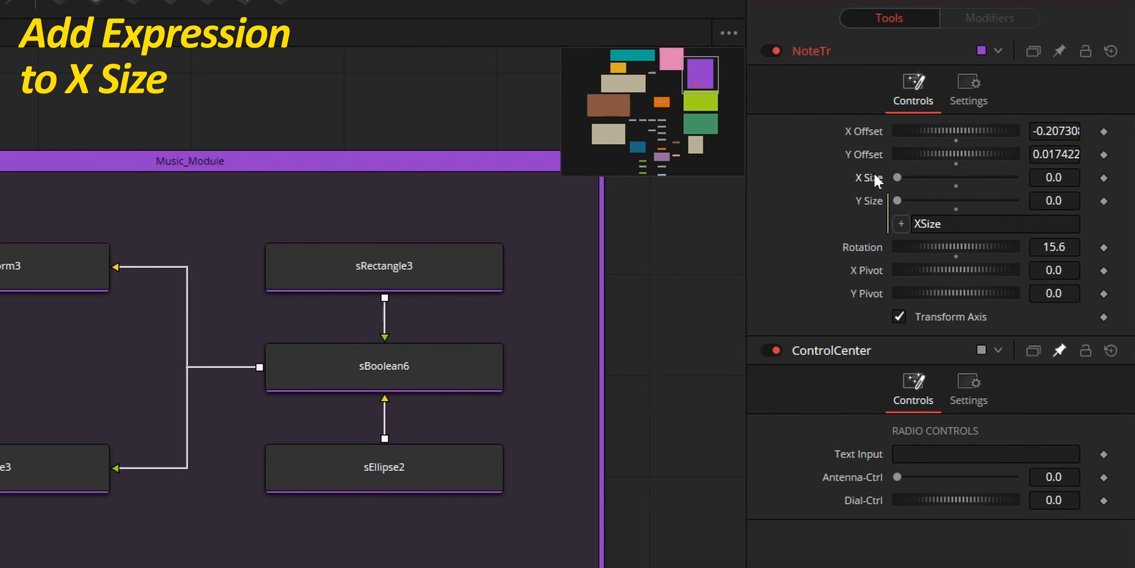
{"action": "right_click", "coordinate": [875, 176]}
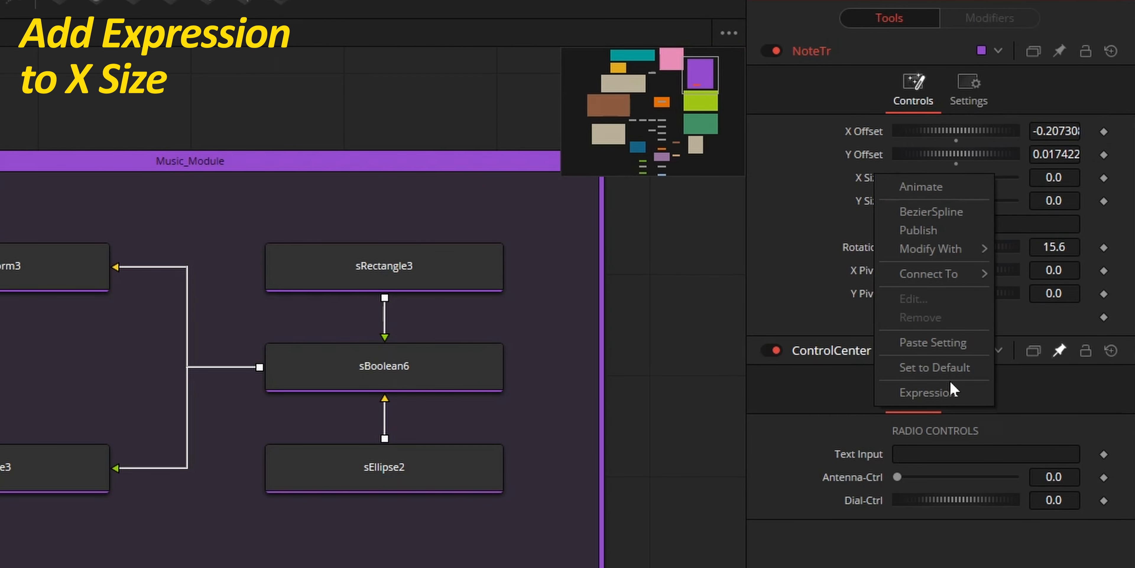
{"action": "left_click", "coordinate": [948, 391]}
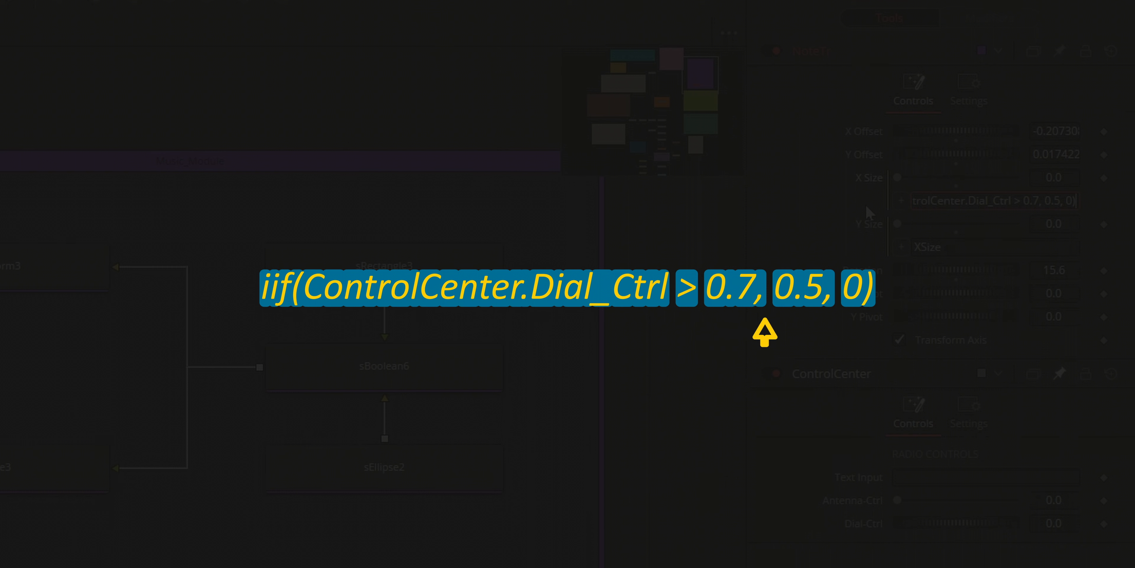
{"action": "key", "text": "Return"}
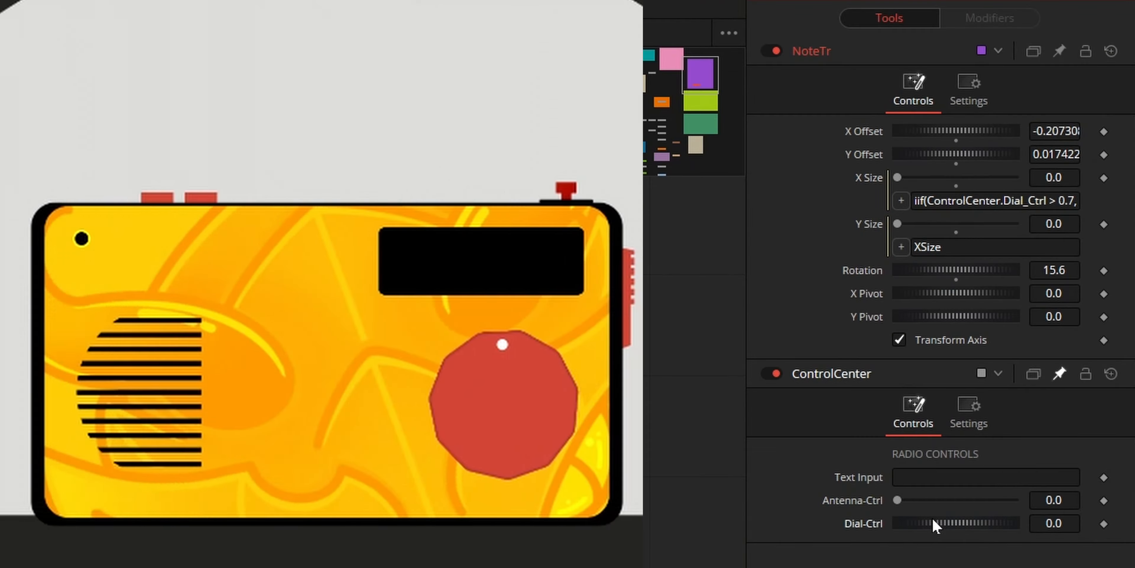
{"action": "mouse_move", "coordinate": [932, 517]}
{"action": "left_mouse_down"}
{"action": "mouse_move", "coordinate": [965, 520]}
{"action": "mouse_move", "coordinate": [926, 507]}
{"action": "mouse_move", "coordinate": [940, 506]}
{"action": "left_mouse_up"}
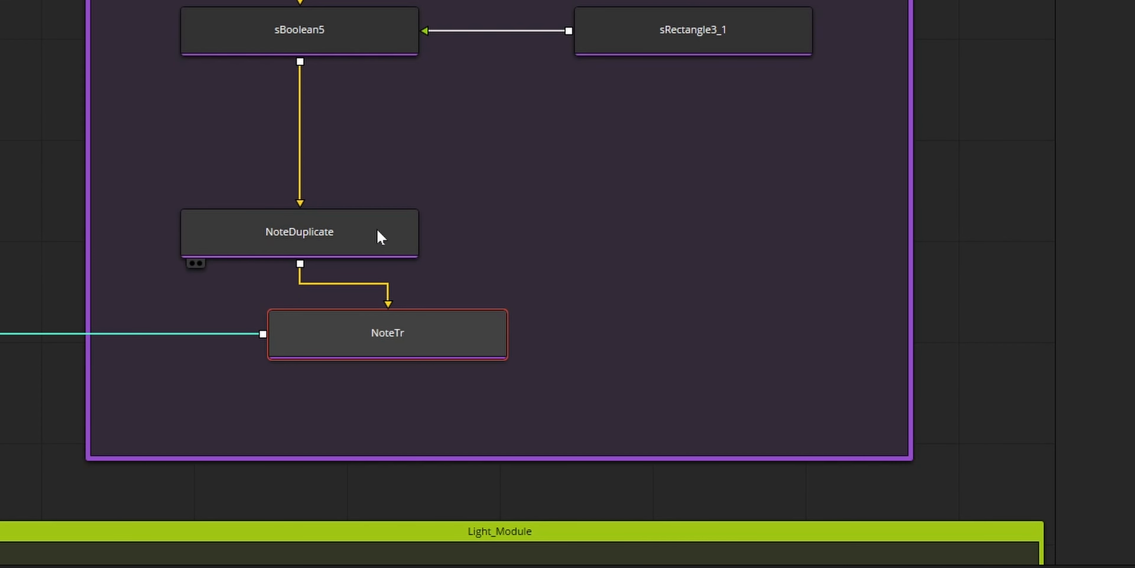
Add a nested iif expression to NoteDuplicate's Copies using Dial_Ctrl thresholds 1.8 and 2.8, ending in 1 and 2, testing it with Dial-Ctrl.
{"action": "left_click", "coordinate": [342, 239]}
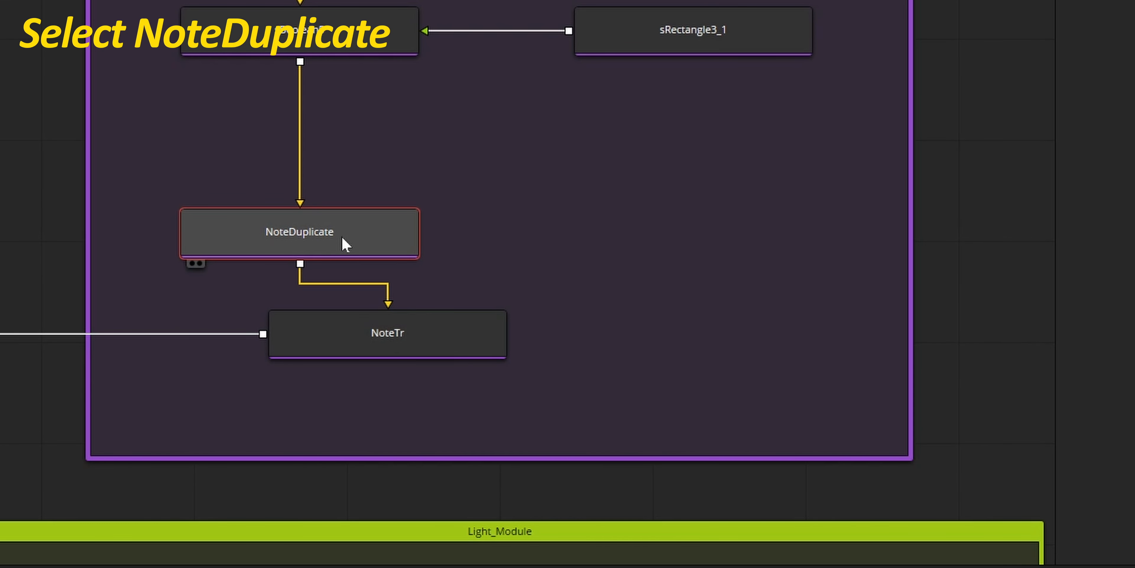
{"action": "right_click", "coordinate": [864, 131]}
{"action": "left_click", "coordinate": [891, 349]}
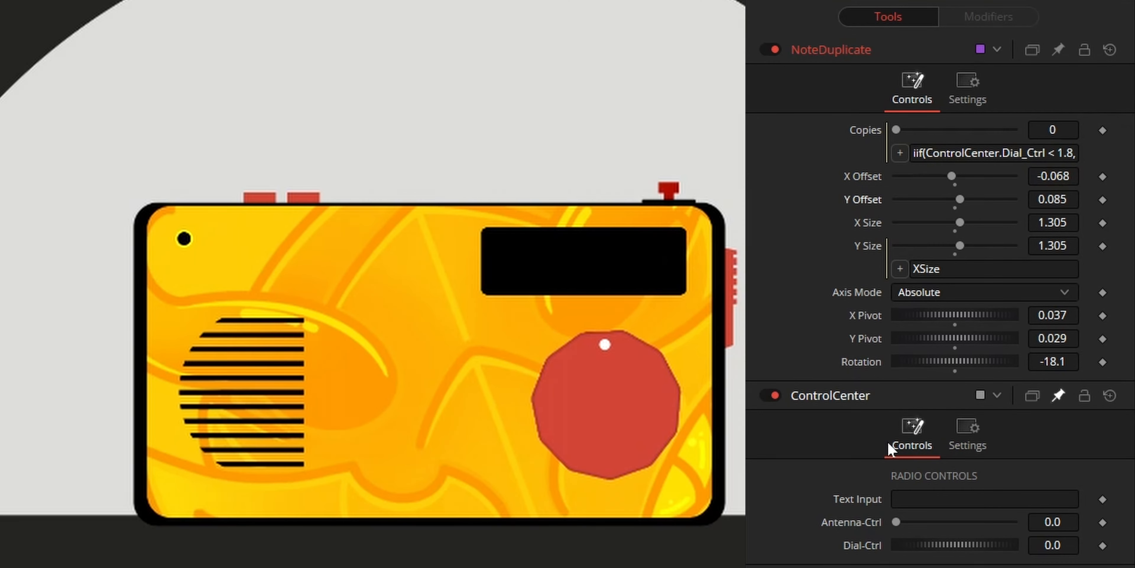
{"action": "left_click_drag", "start_coordinate": [924, 544], "coordinate": [1044, 545]}
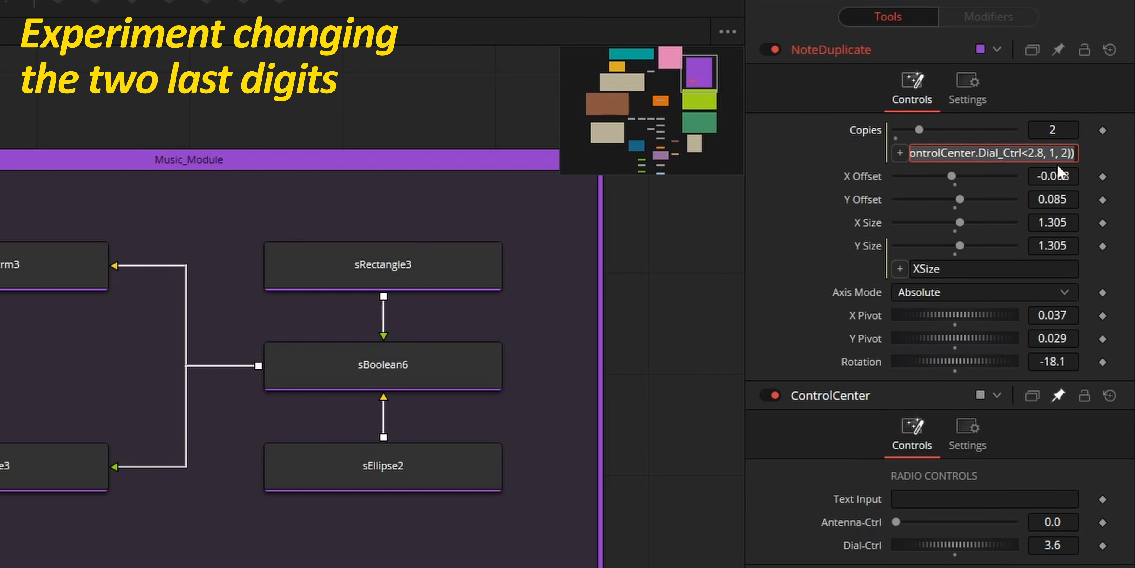
{"action": "key", "text": "Return"}
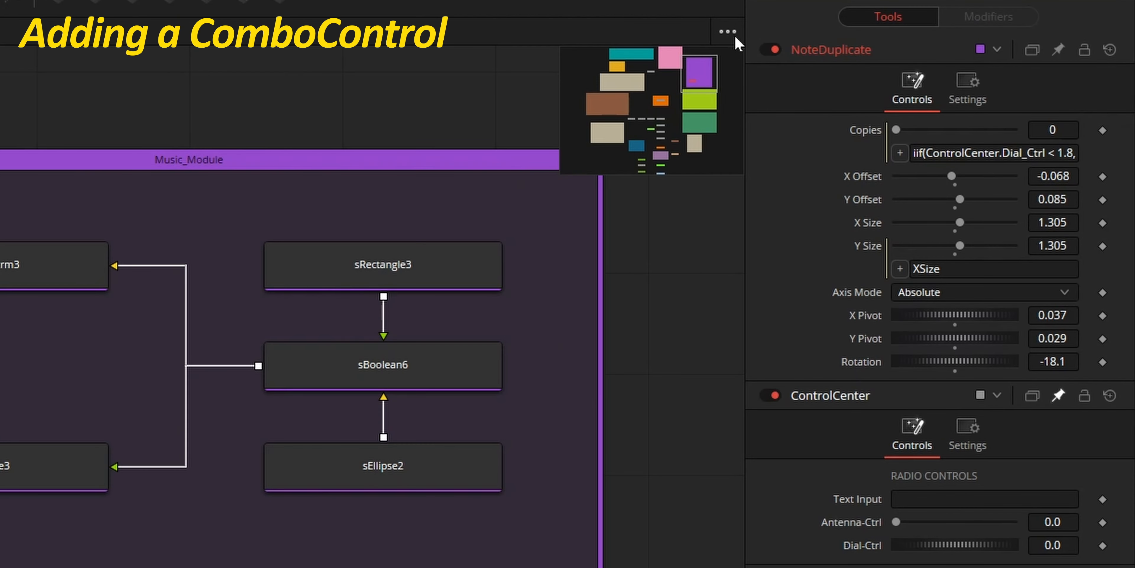
Start a new control on the ControlCenter node in Control_Module, named Radio Station and placed on the Controls page.
{"action": "left_click", "coordinate": [733, 33]}
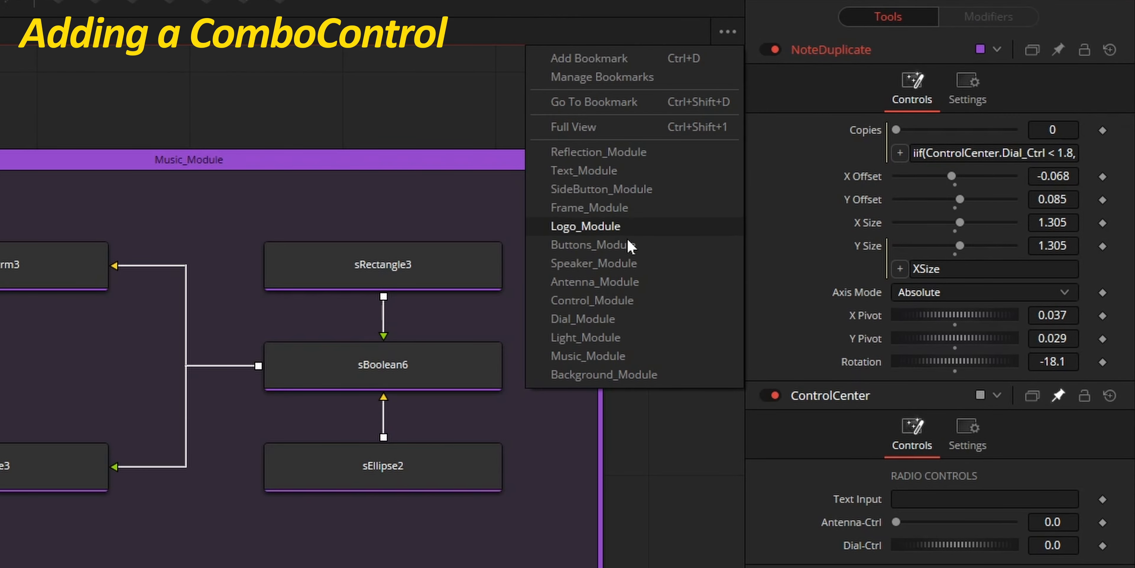
{"action": "left_click", "coordinate": [608, 298]}
{"action": "right_click", "coordinate": [560, 178]}
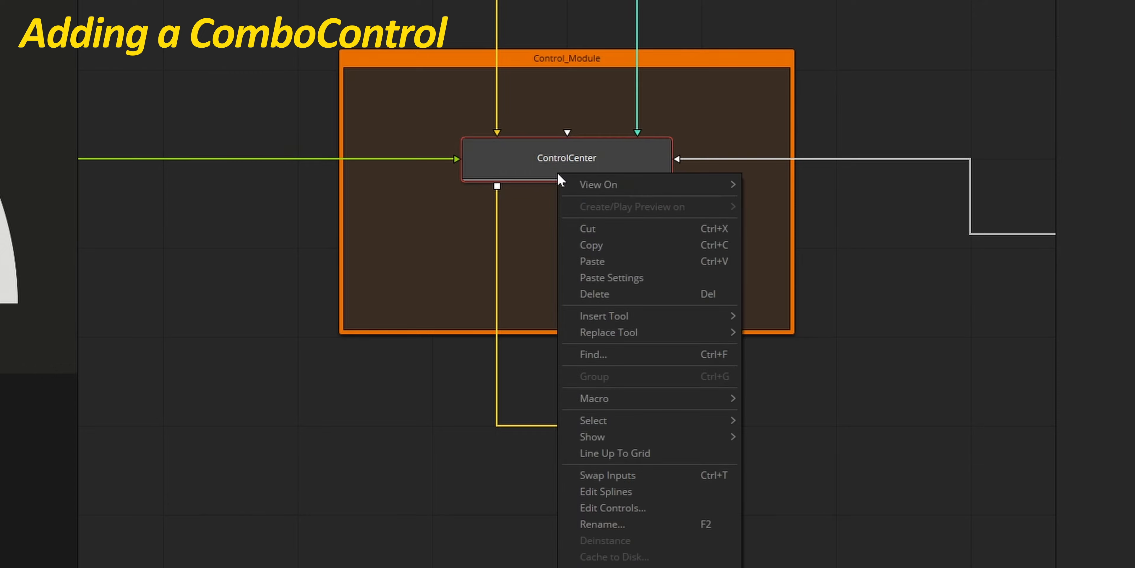
{"action": "left_click", "coordinate": [606, 507]}
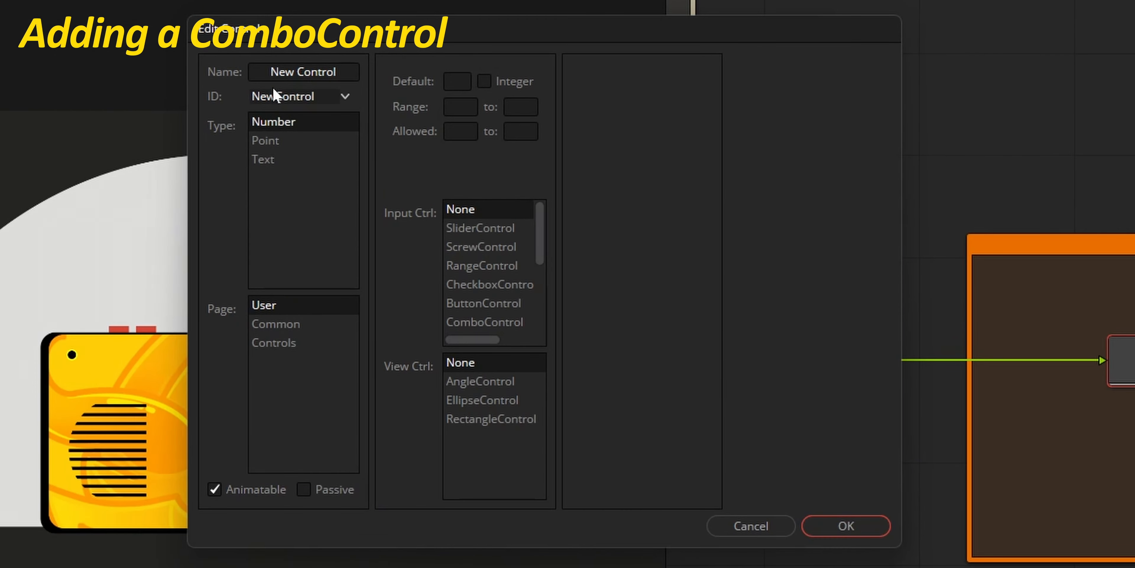
{"action": "left_click_drag", "start_coordinate": [336, 71], "coordinate": [270, 71]}
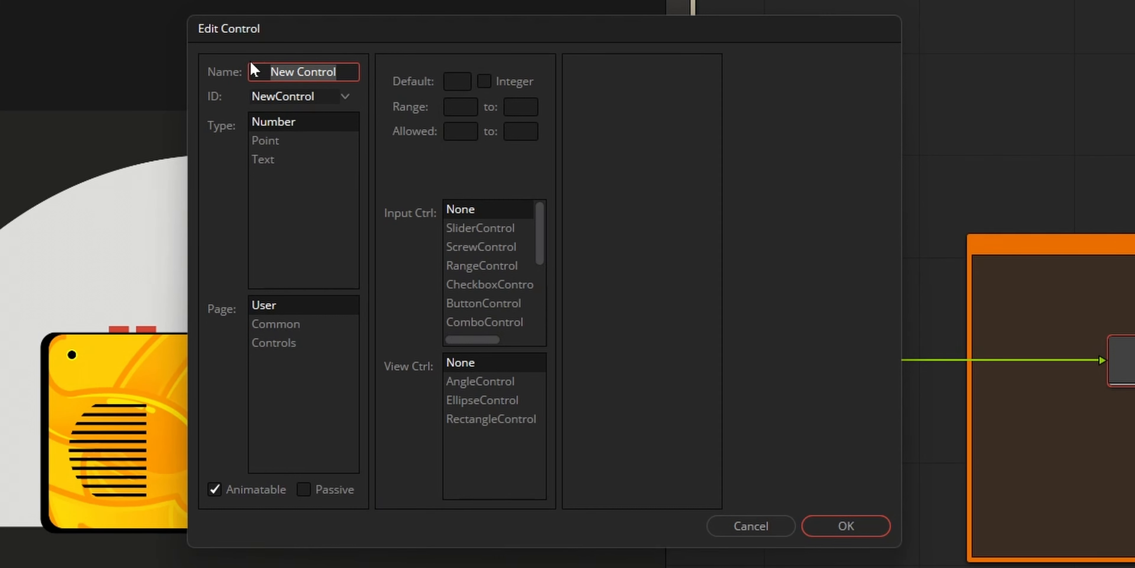
{"action": "type", "text": "Radio Station"}
{"action": "key", "text": "Return"}
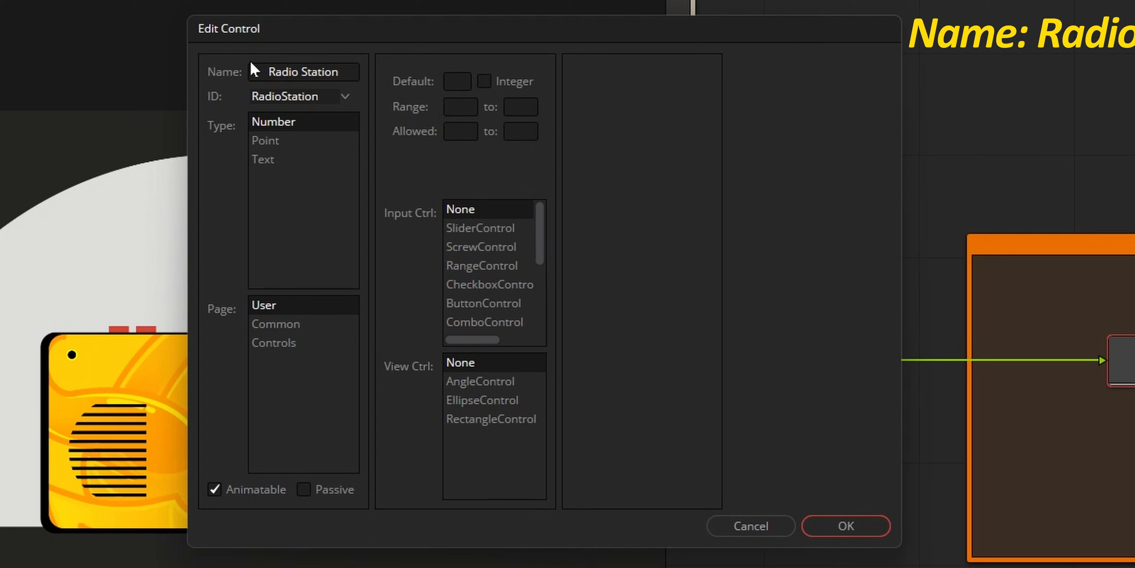
{"action": "left_click", "coordinate": [291, 344]}
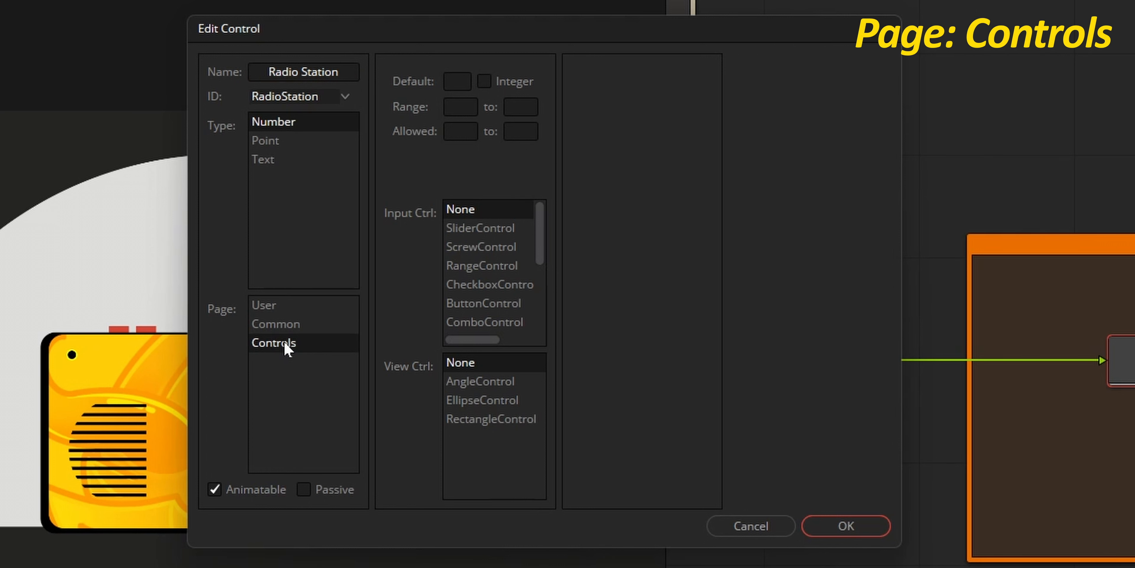
Make the Radio Station control a ComboControl with items Kiss My Ears, Gothylocks and Mourning Mornings, and create it.
{"action": "left_click", "coordinate": [513, 331]}
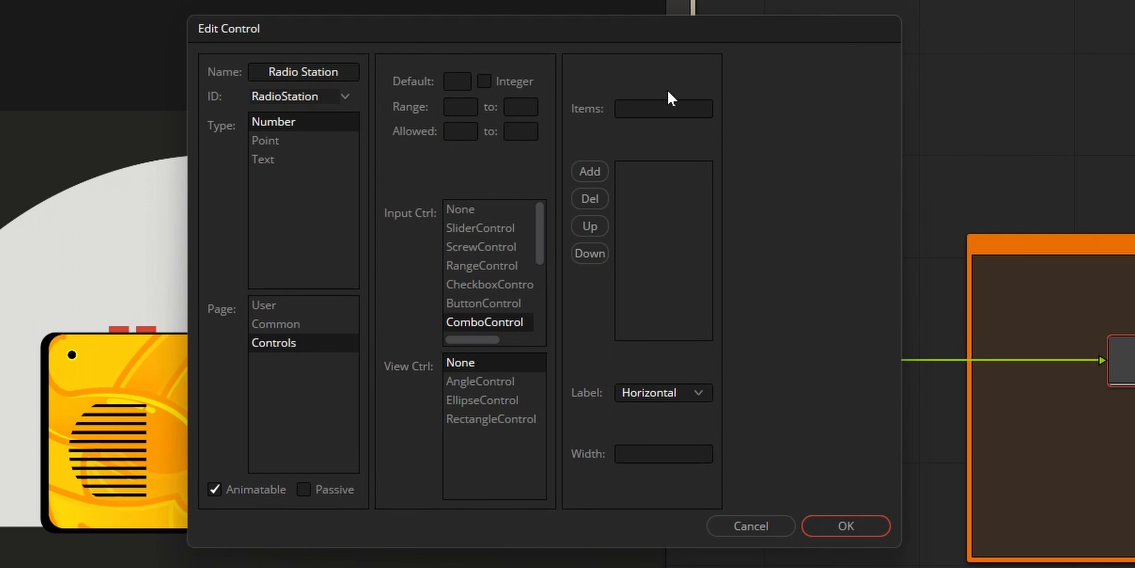
{"action": "type", "text": "Kiss My Ears"}
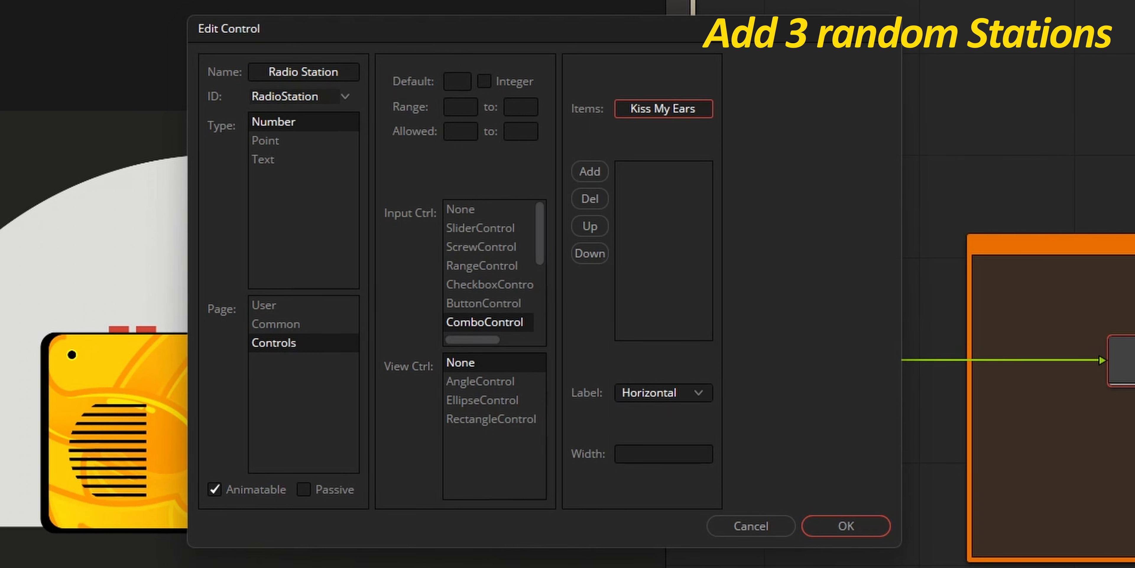
{"action": "left_click", "coordinate": [593, 175]}
{"action": "key", "text": "shift+Tab"}
{"action": "type", "text": "Goth"}
{"action": "left_click", "coordinate": [599, 175]}
{"action": "key", "text": "shift+Tab"}
{"action": "type", "text": "Mourning Morning"}
{"action": "left_click", "coordinate": [588, 172]}
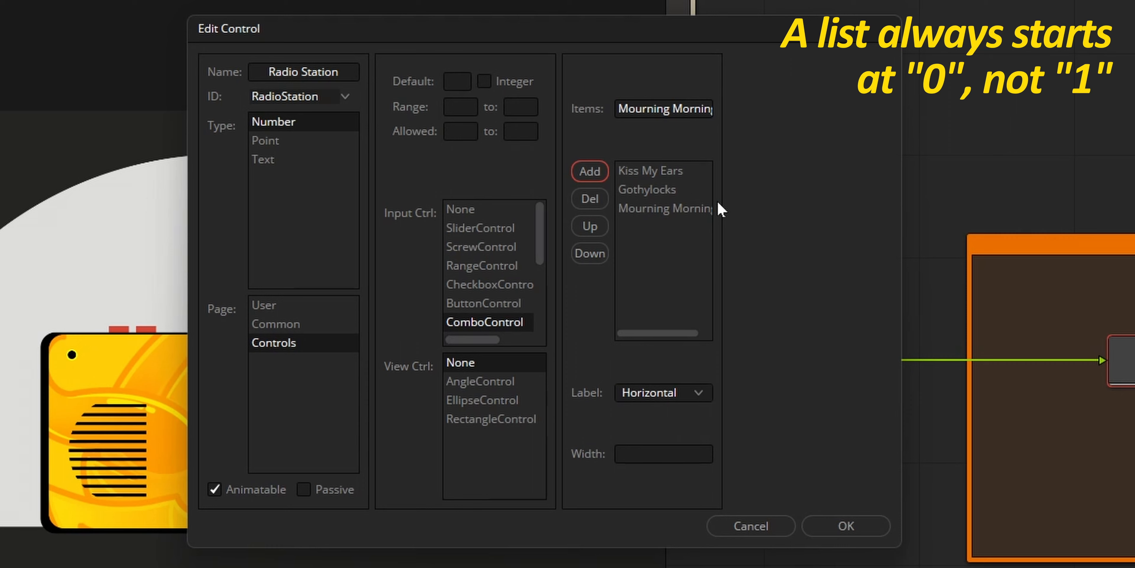
{"action": "left_click", "coordinate": [875, 525]}
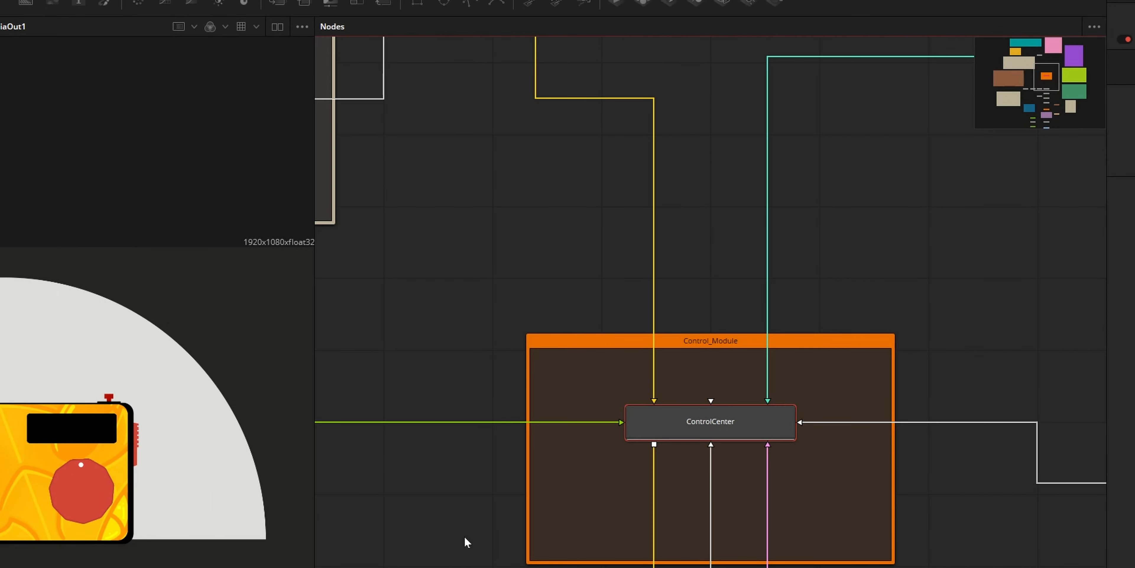
Add an expression to the RadioDigit text in Text_Module that shows a frequency per radio station, 183.7 for Kiss My Ears and 105.9 for Mourning Mornings.
{"action": "left_click", "coordinate": [1094, 26]}
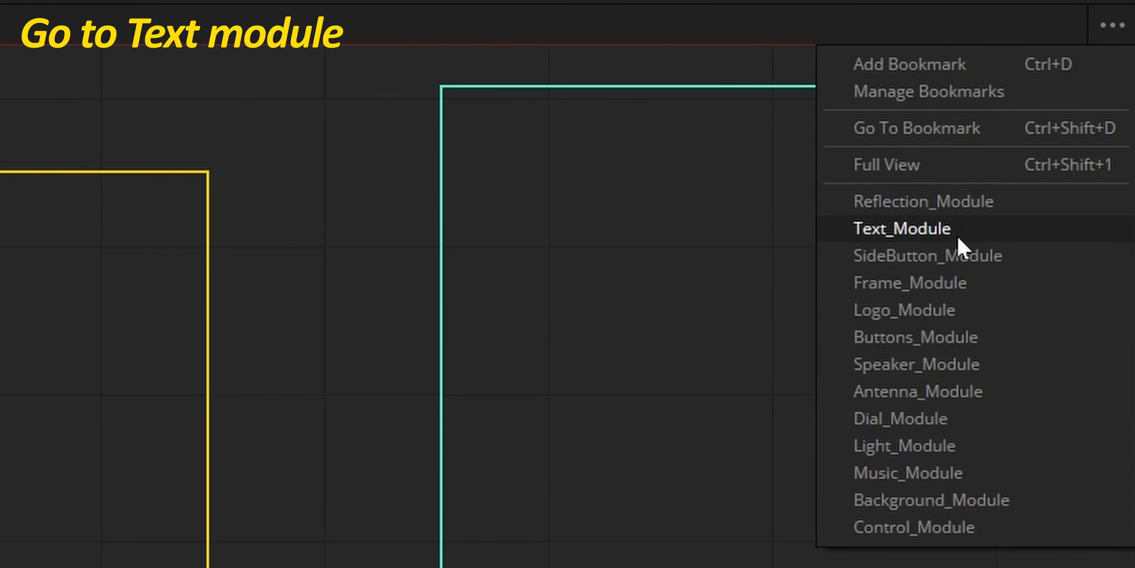
{"action": "left_click", "coordinate": [989, 125]}
{"action": "left_click", "coordinate": [491, 563]}
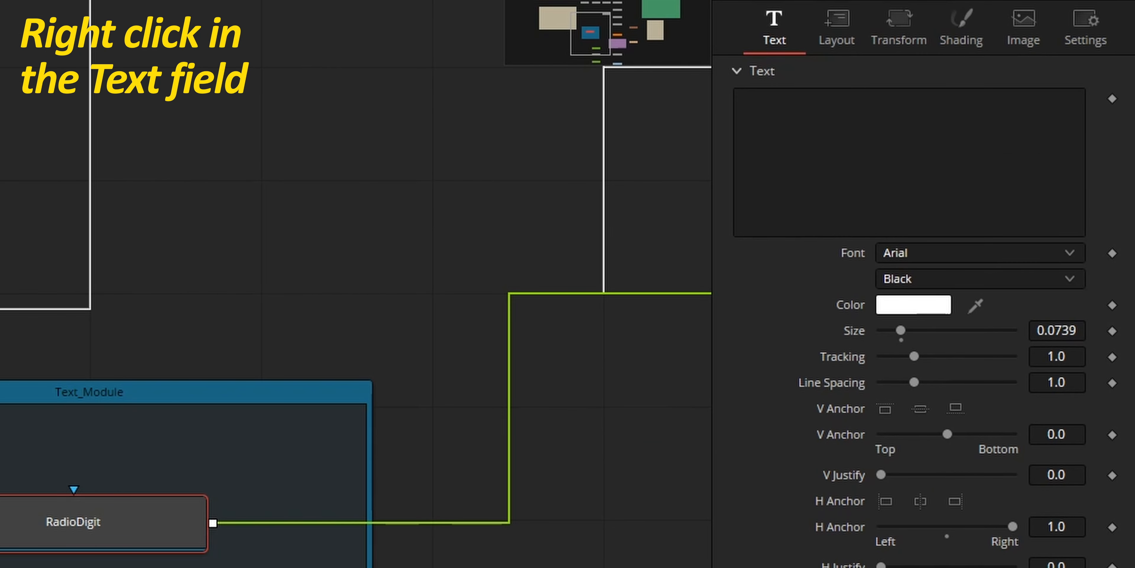
{"action": "right_click", "coordinate": [875, 133]}
{"action": "left_click", "coordinate": [924, 526]}
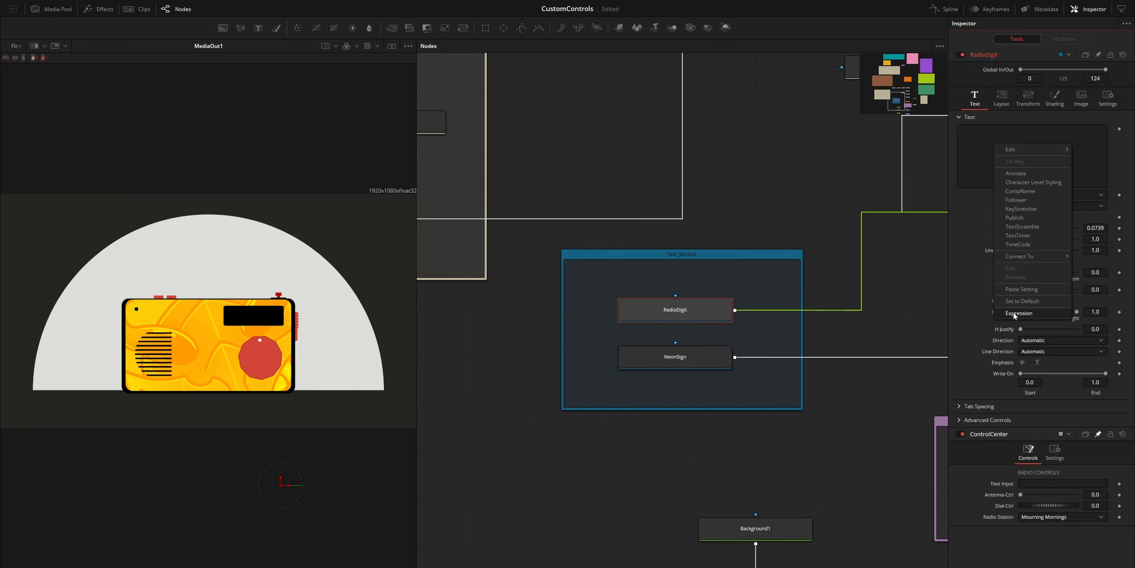
{"action": "left_click", "coordinate": [1013, 311]}
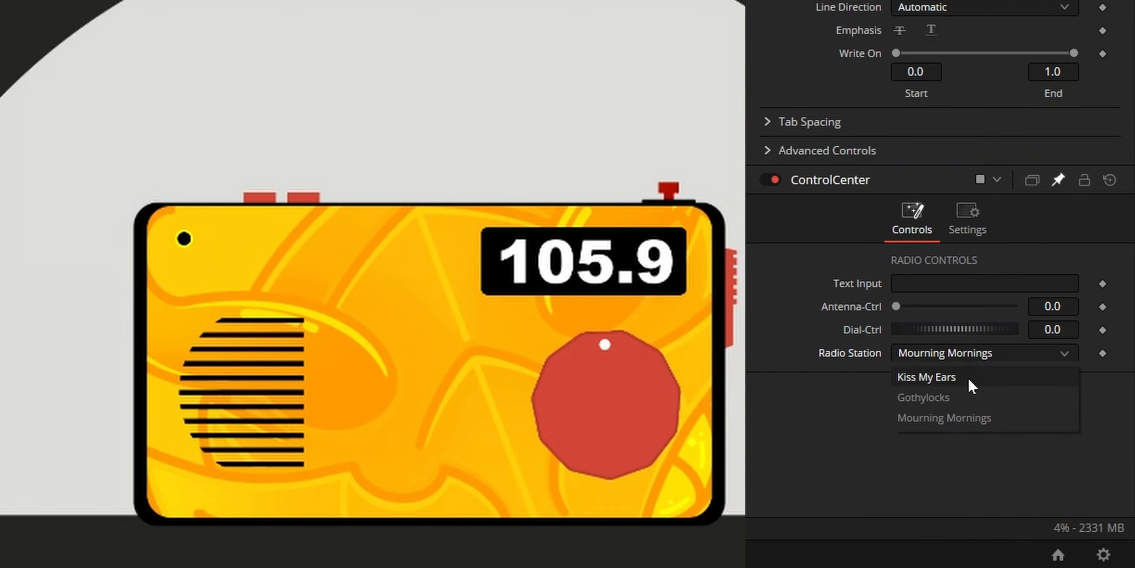
Test the radio display by switching Radio Station to Kiss My Ears and Gothylocks.
{"action": "left_click", "coordinate": [866, 375]}
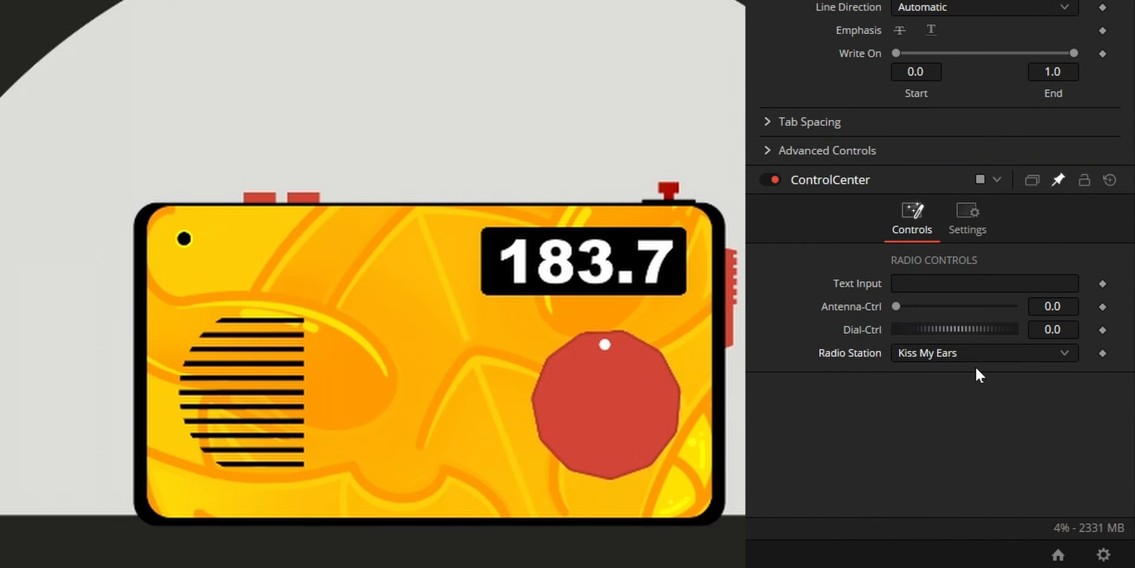
{"action": "left_click", "coordinate": [965, 355]}
{"action": "left_click", "coordinate": [974, 399]}
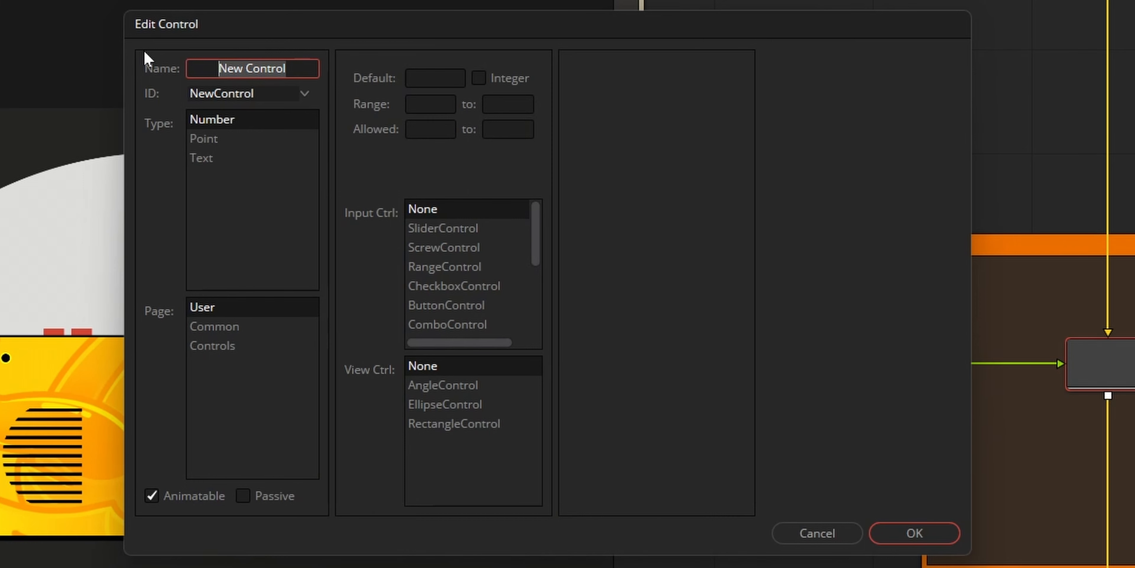
Define a new ControlCenter control named Buttons as a Number on the Controls page with MultiButtonControl as its input control.
{"action": "type", "text": "Buttons"}
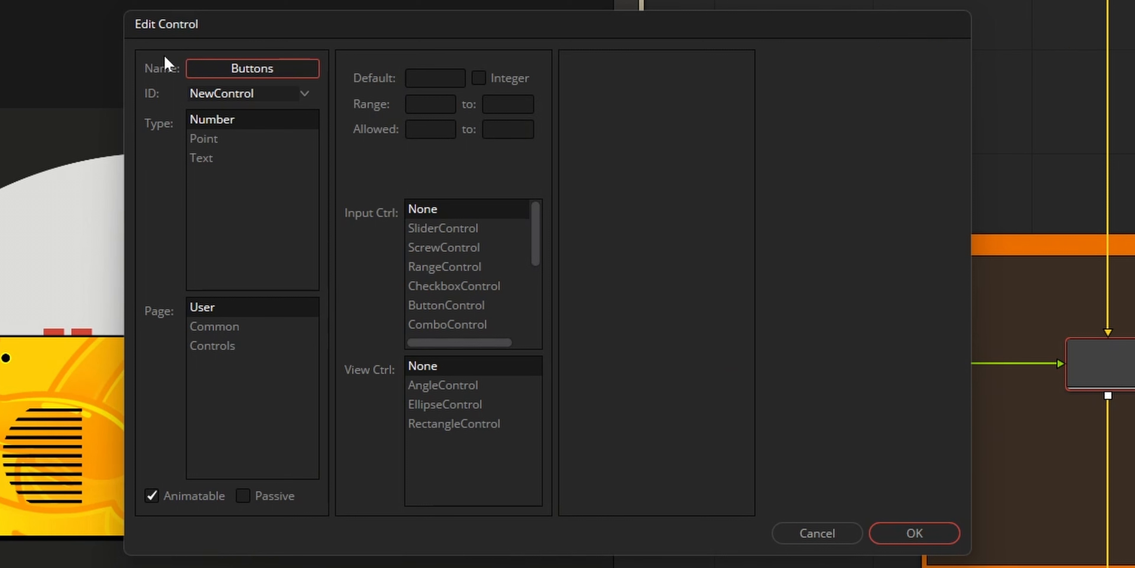
{"action": "left_click", "coordinate": [242, 120]}
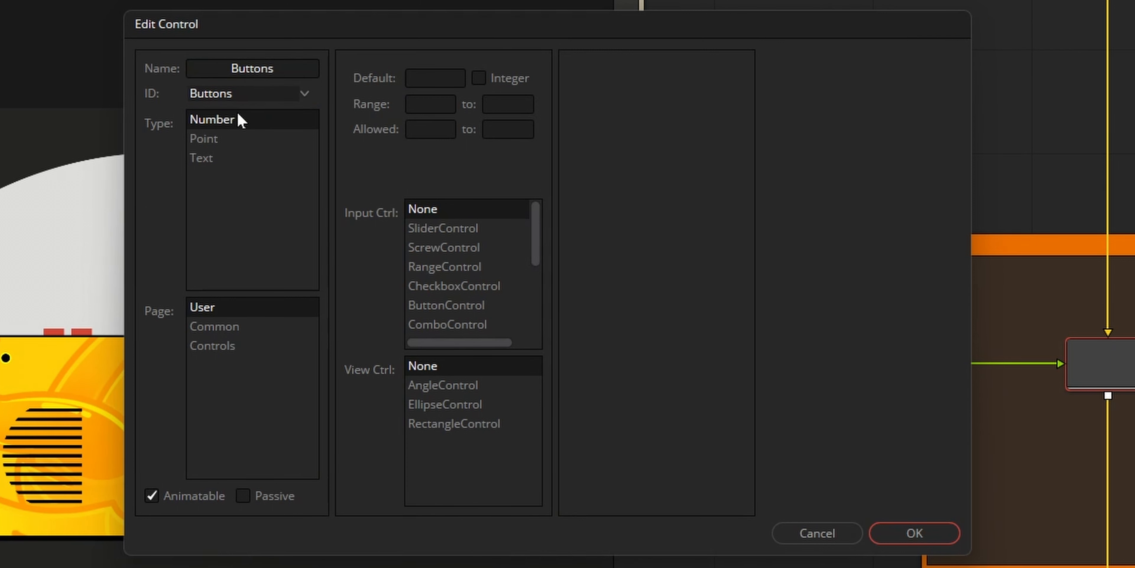
{"action": "left_click", "coordinate": [253, 355]}
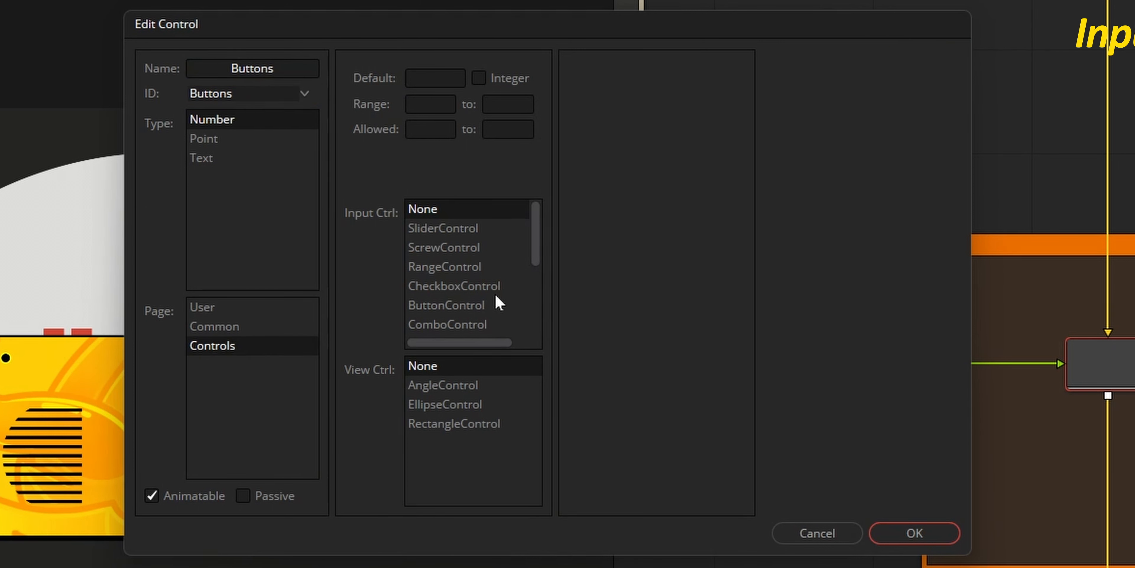
{"action": "scroll", "coordinate": [490, 309], "scroll_direction": "down", "scroll_amount": 2}
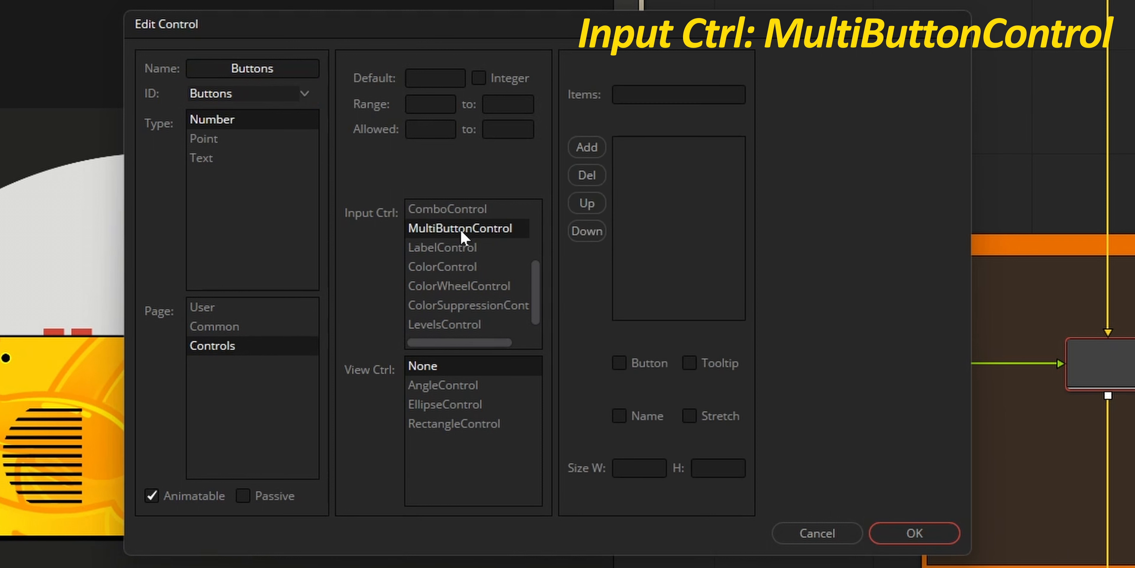